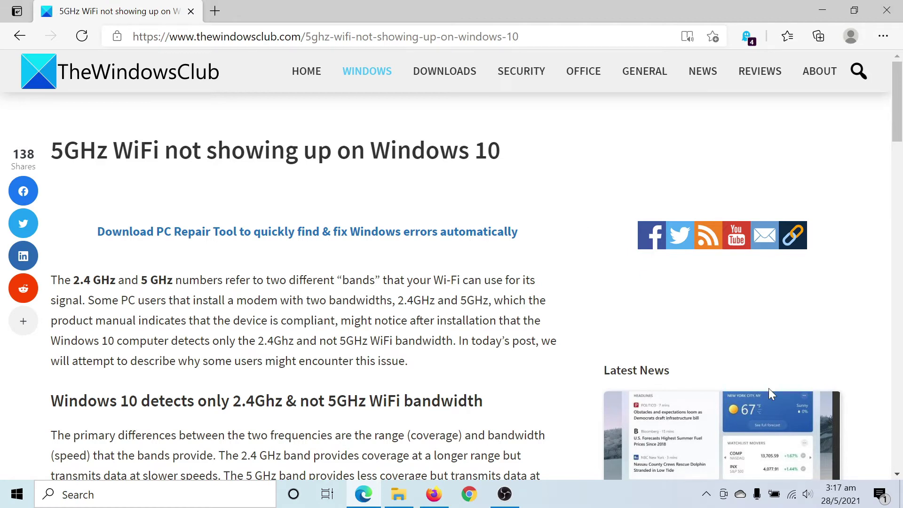
Step: Show the taskbar Wi-Fi network list and expand the Karan-5GHz network's options
click(792, 494)
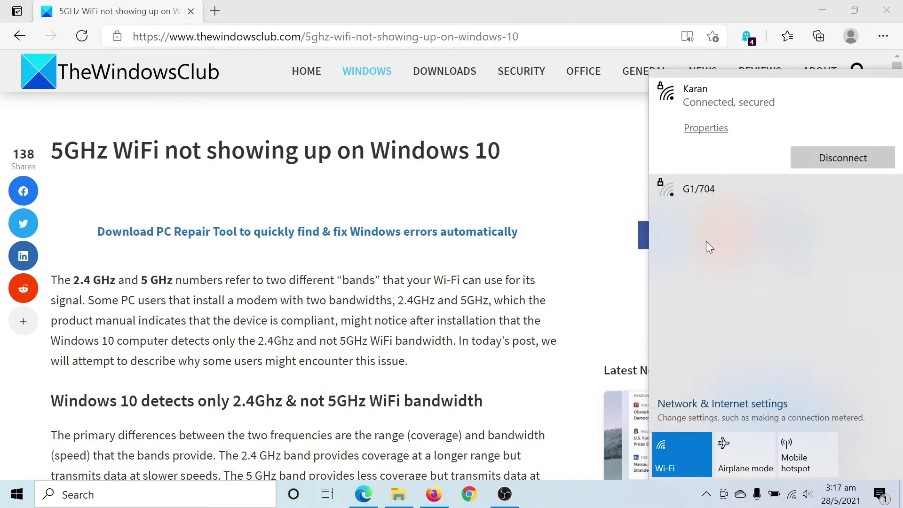
click(702, 226)
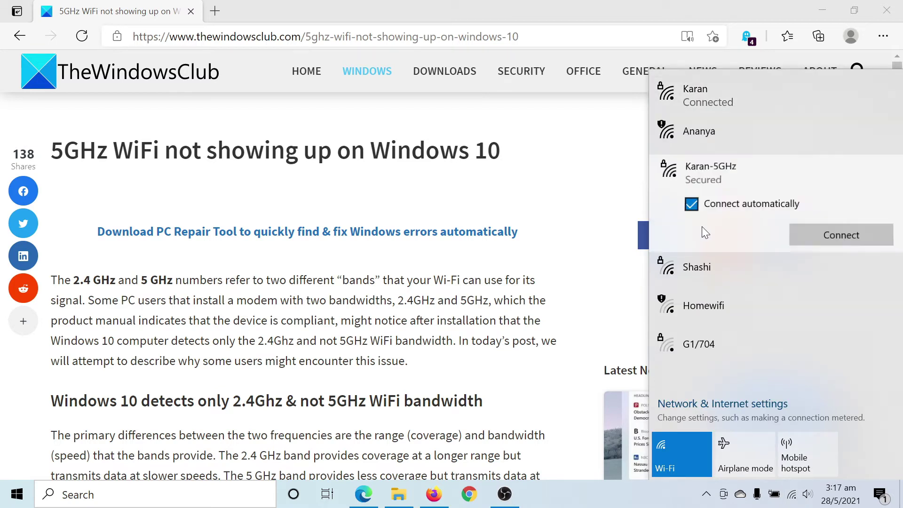
Step: Copy the 'netsh wlan show drivers' command from the article and launch Command Prompt
click(477, 331)
scroll(478, 331, down, 6)
scroll(477, 335, down, 5)
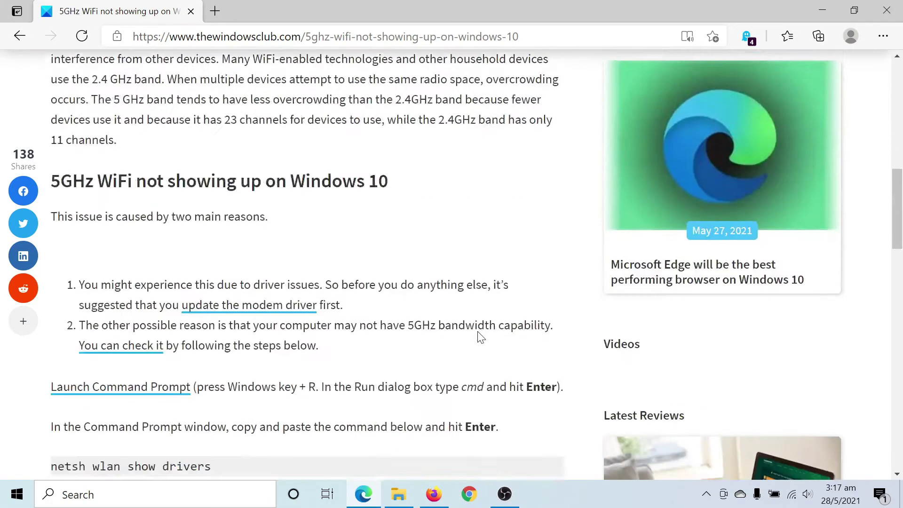
scroll(478, 336, down, 2)
scroll(478, 330, down, 3)
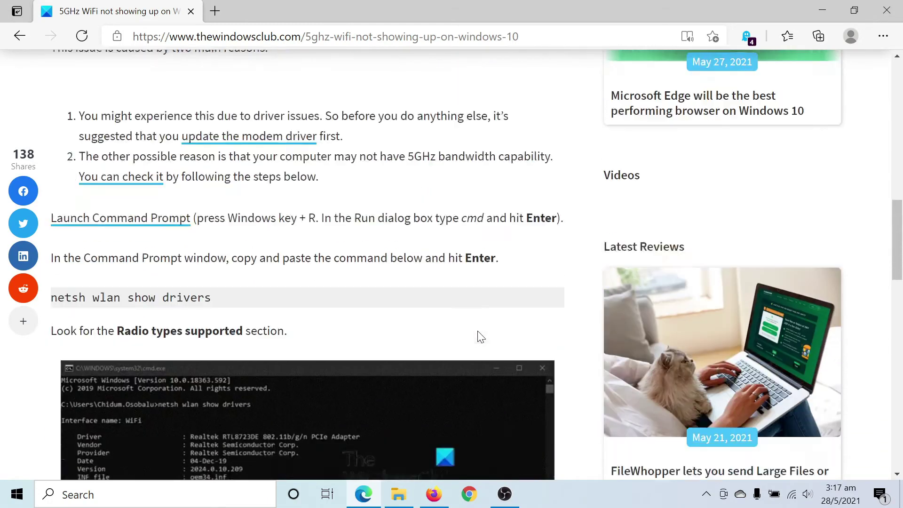
triple_click(131, 205)
right_click(169, 206)
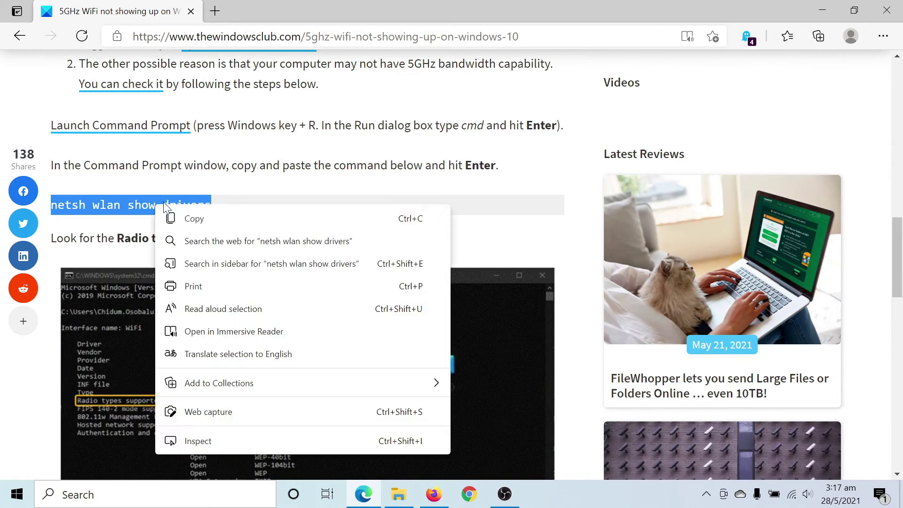
click(194, 217)
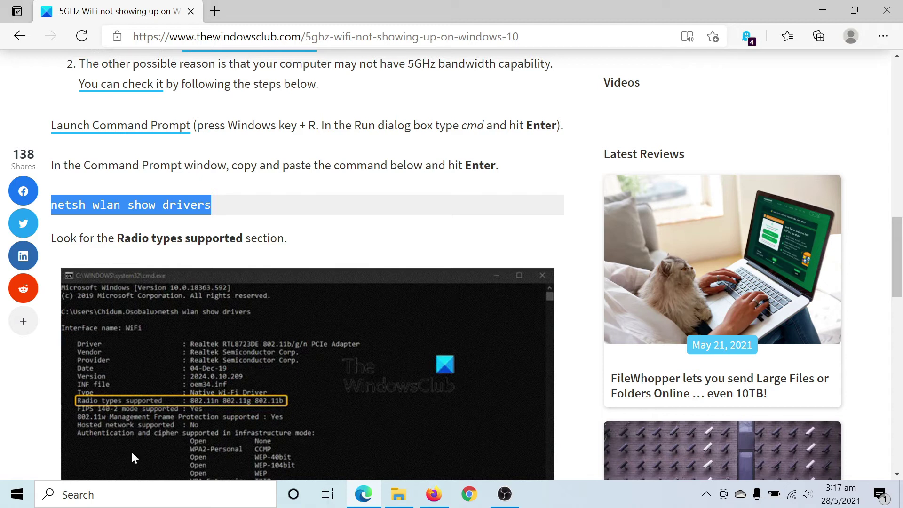
click(127, 493)
text(co)
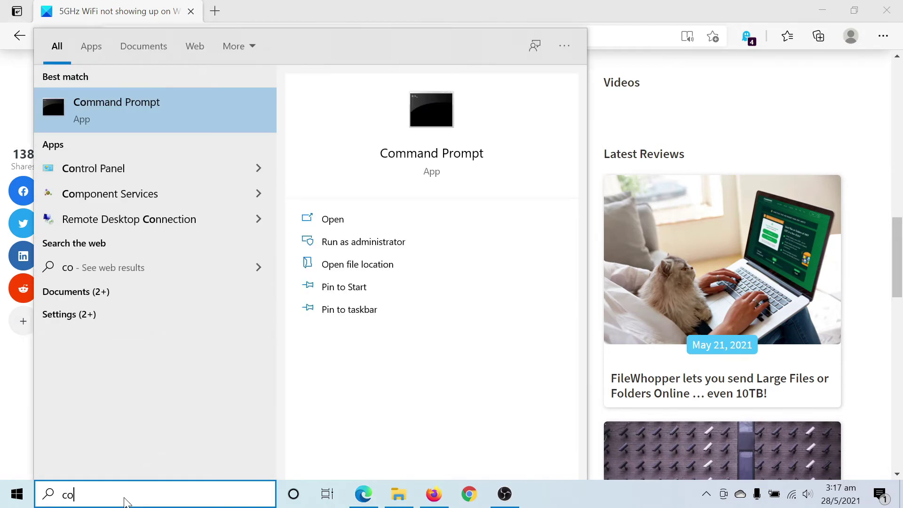
text(mm)
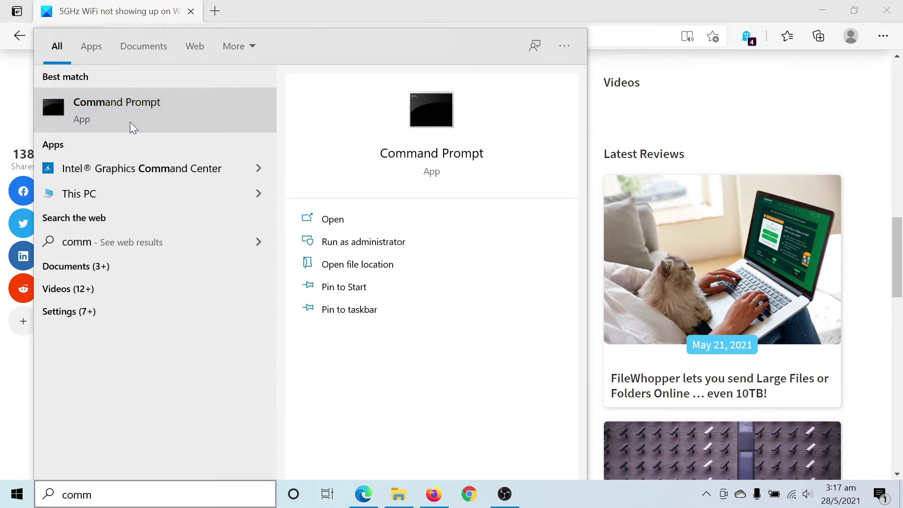
click(130, 122)
text(netsh wlan show drivers)
Step: Run netsh wlan show drivers to list the Intel Wireless-AC 9560's supported radio types
key(Return)
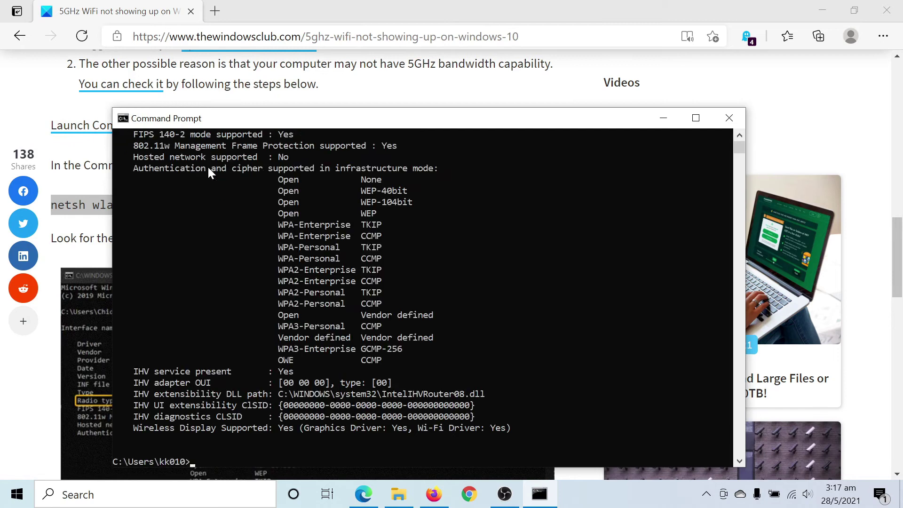
scroll(375, 321, down, 1)
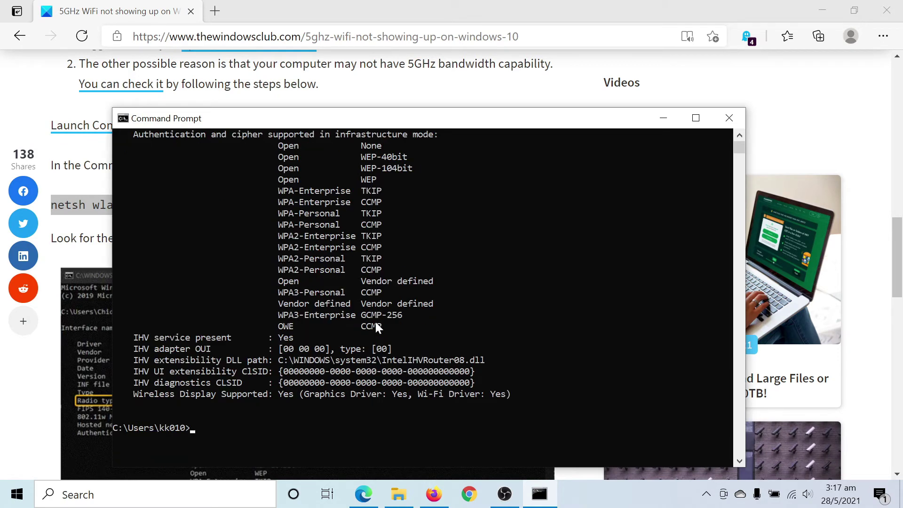
scroll(376, 322, up, 1)
scroll(376, 322, up, 1)
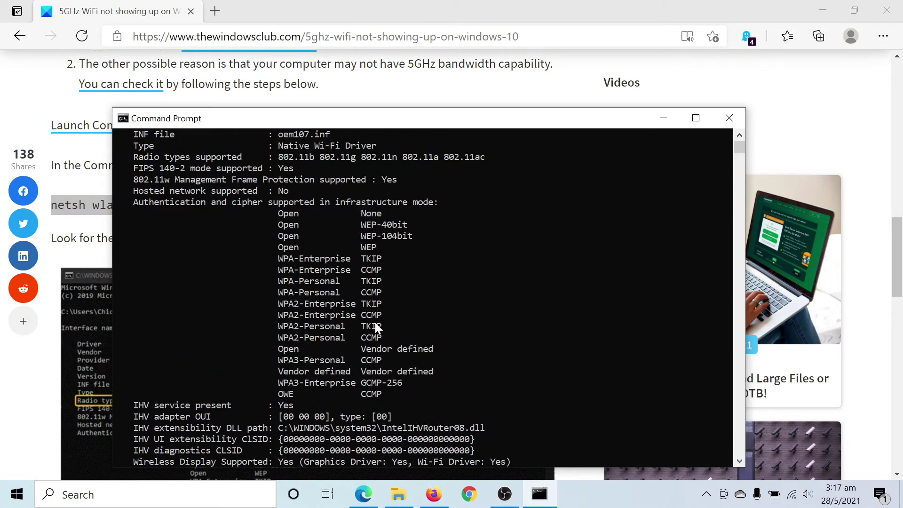
scroll(376, 322, up, 1)
scroll(369, 284, up, 1)
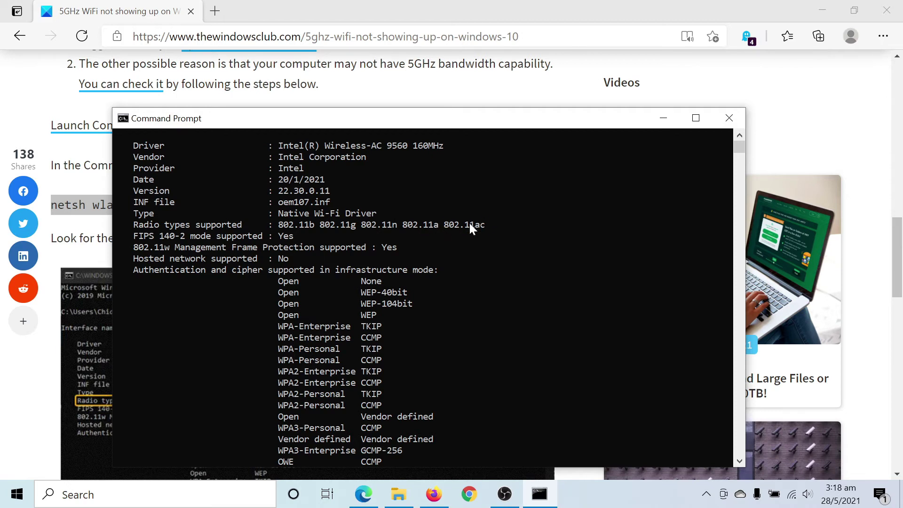
click(212, 109)
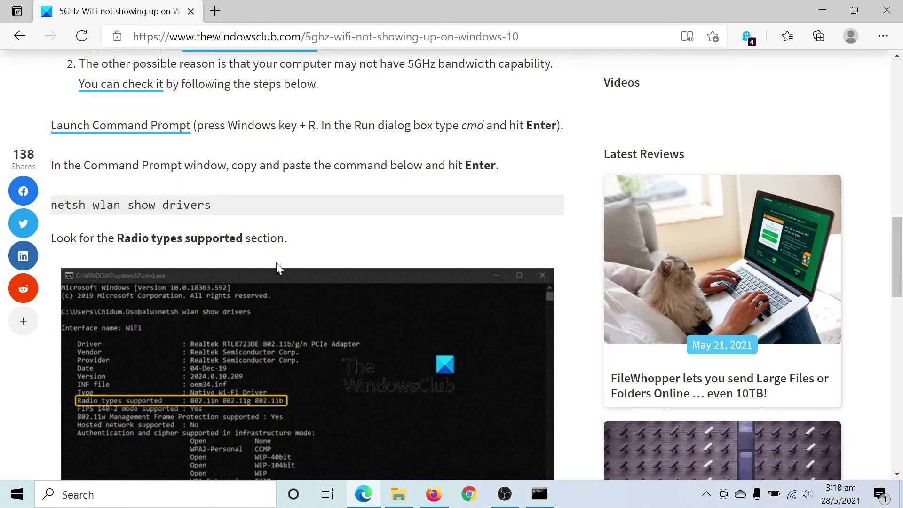
scroll(276, 263, down, 10)
scroll(276, 267, up, 2)
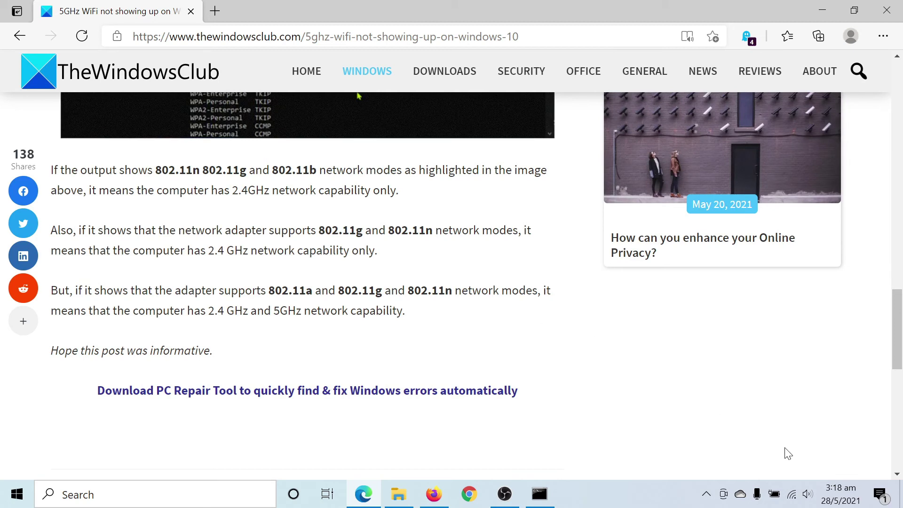
drag(896, 329, 897, 71)
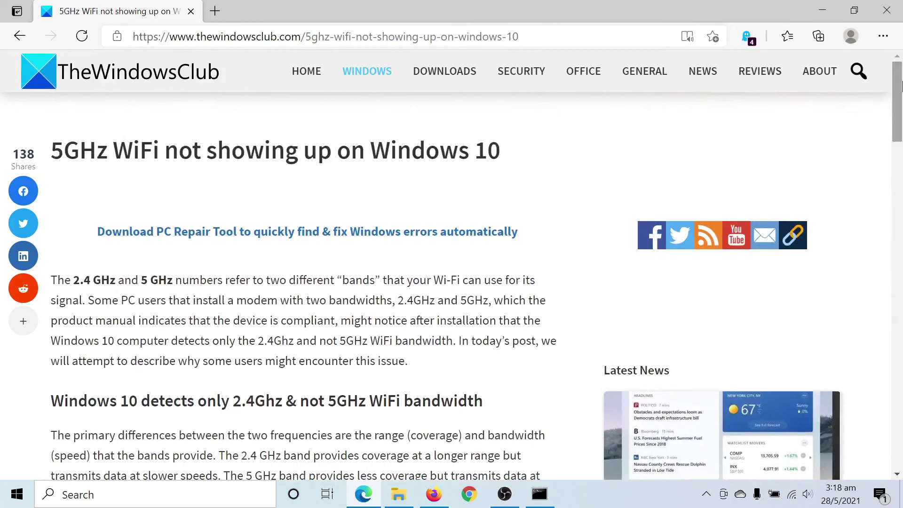